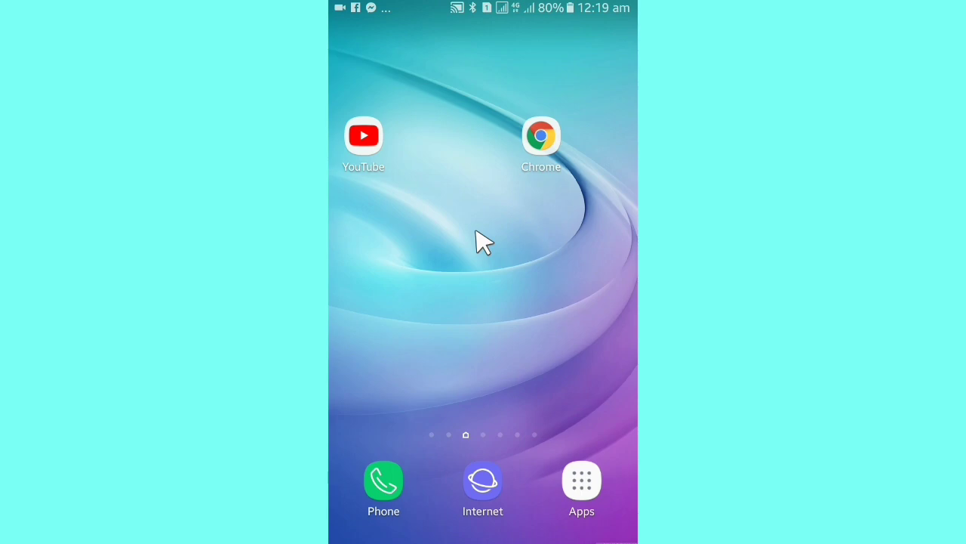
Subscribe to Oromo Studio on YouTube with the bell set to All, then go home
left_click(363, 140)
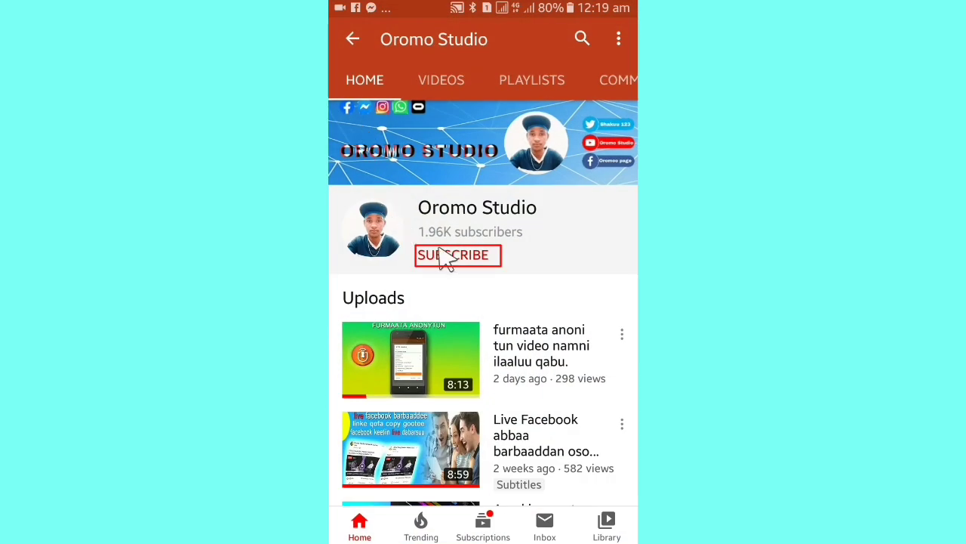
left_click(444, 254)
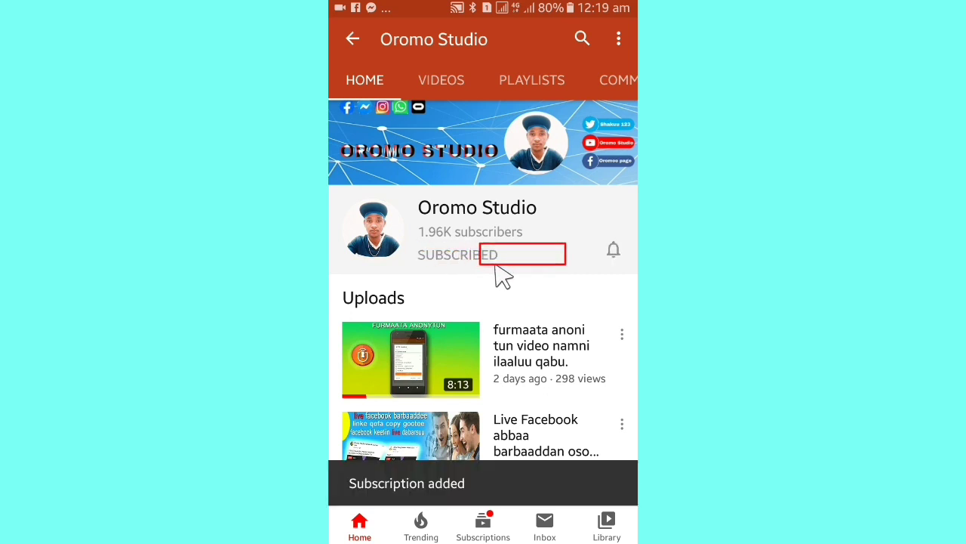
left_click(615, 249)
left_click(615, 205)
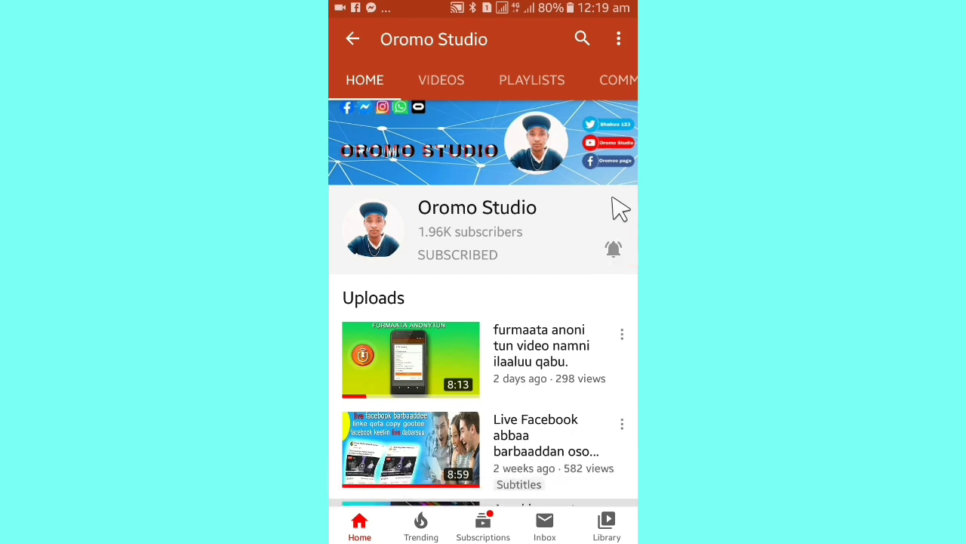
key("Home")
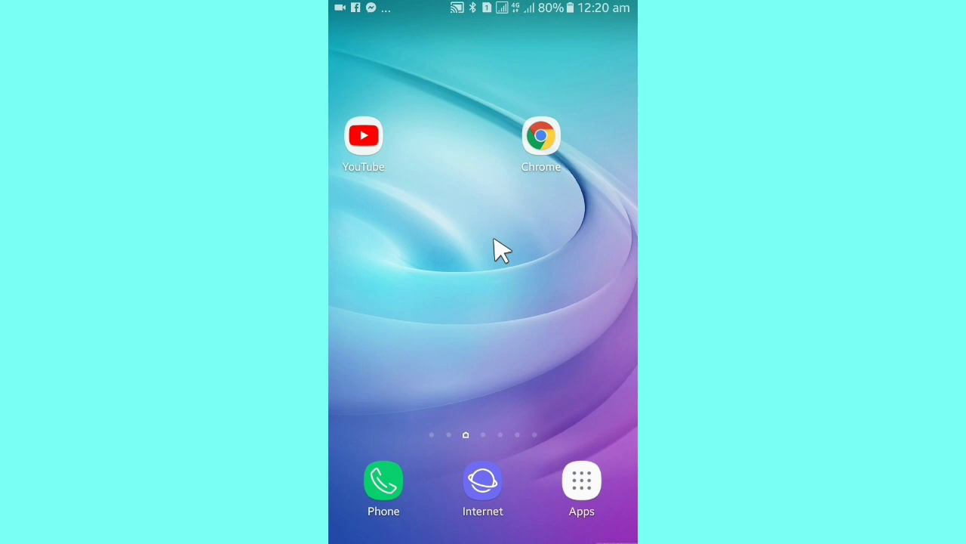
Run a Google search in Chrome for 'my account' using the suggested completion
left_click(542, 138)
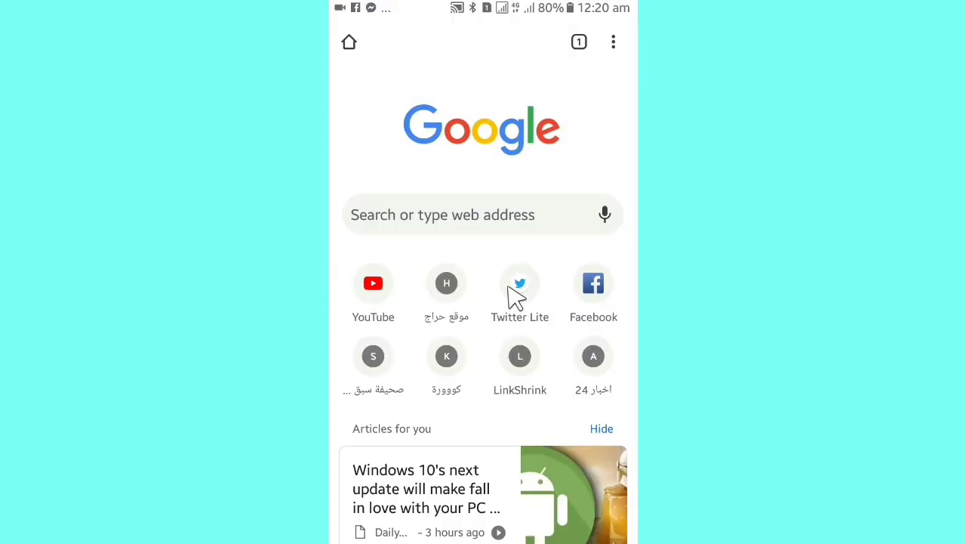
left_click(460, 216)
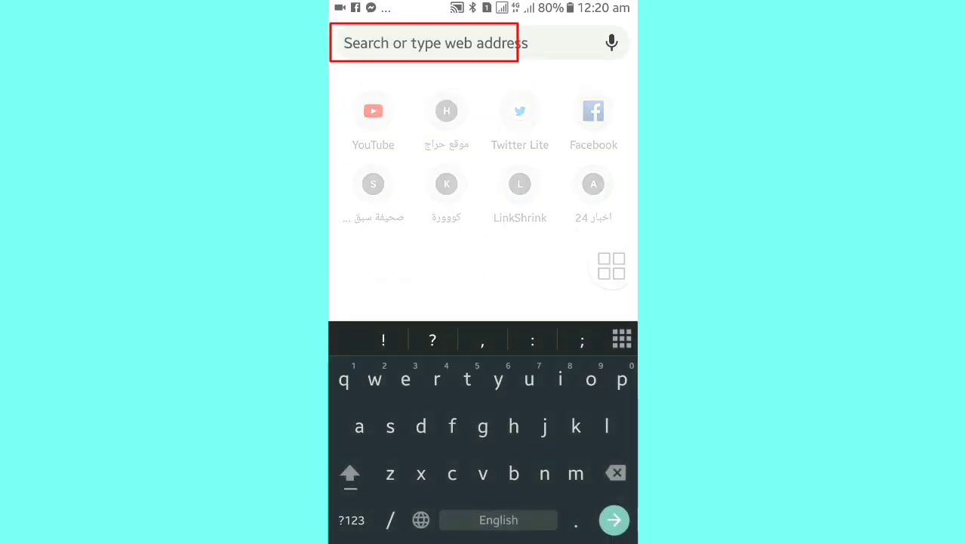
type("my")
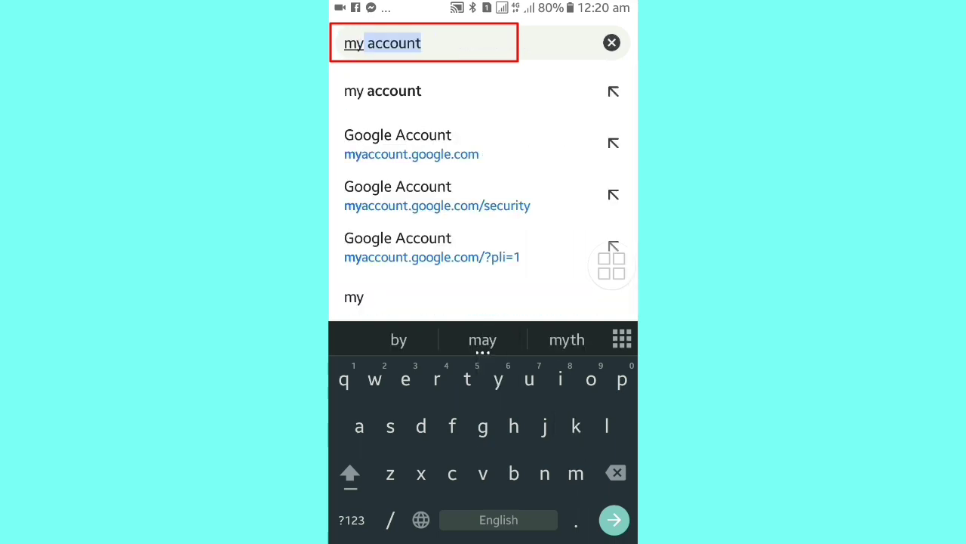
key("Escape")
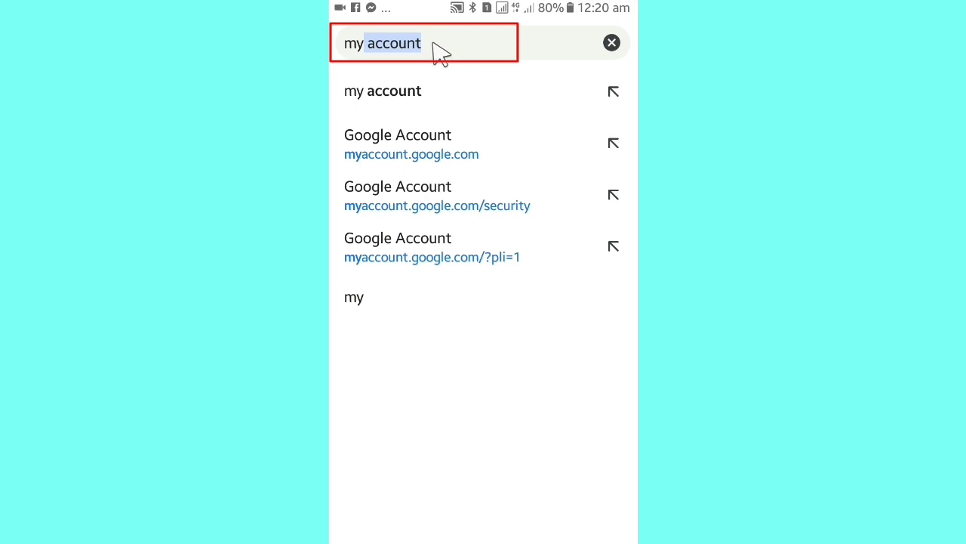
left_click(442, 50)
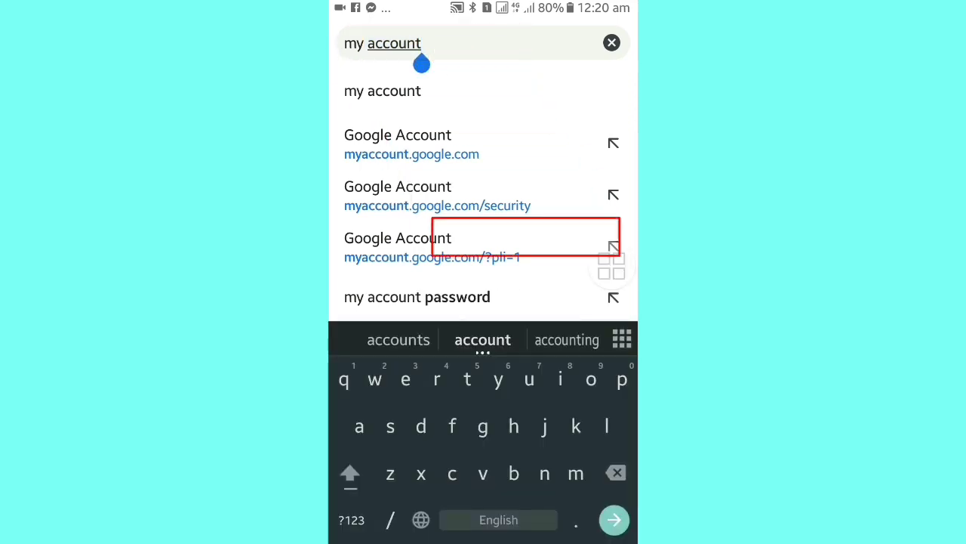
key("Return")
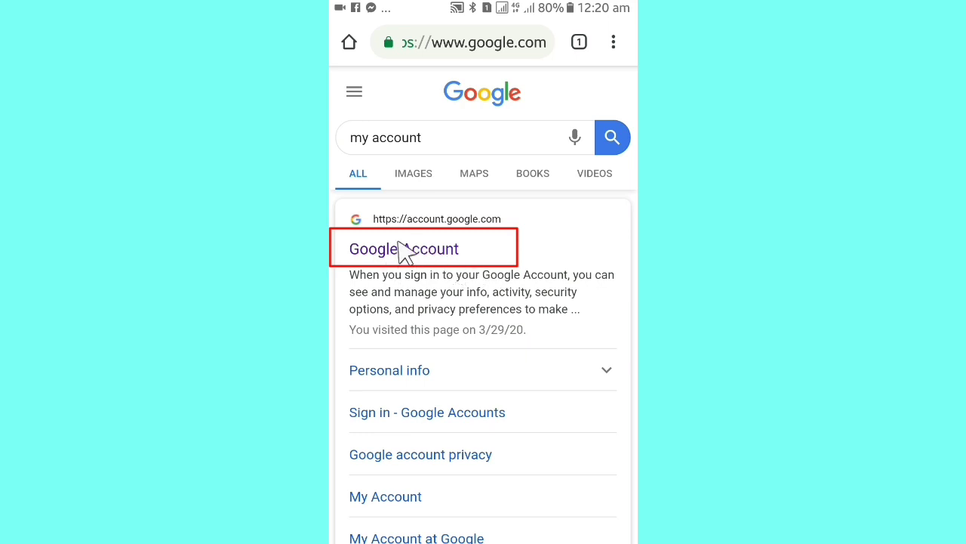
Open the Google Account result, switch to the Security tab and select Recovery phone
left_click(405, 250)
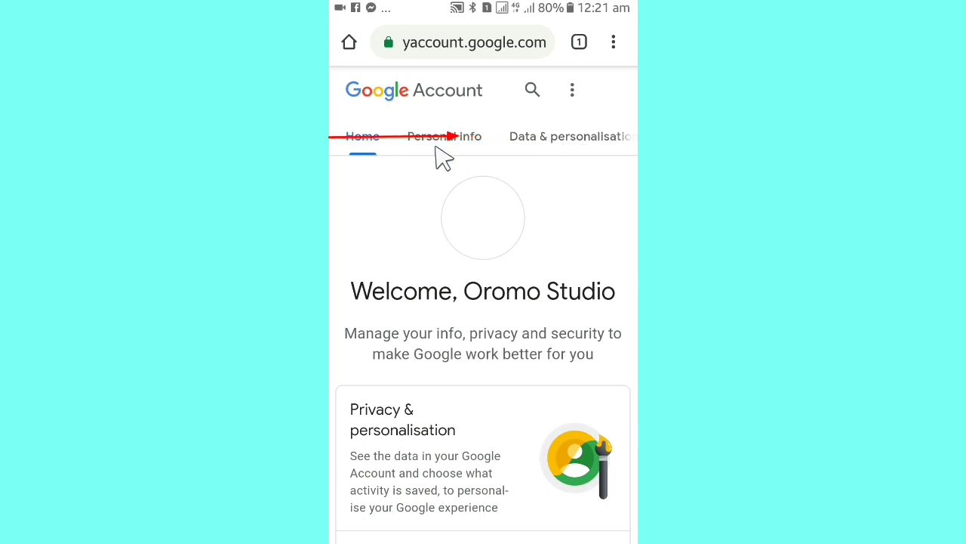
scroll(483, 136, "right", 5)
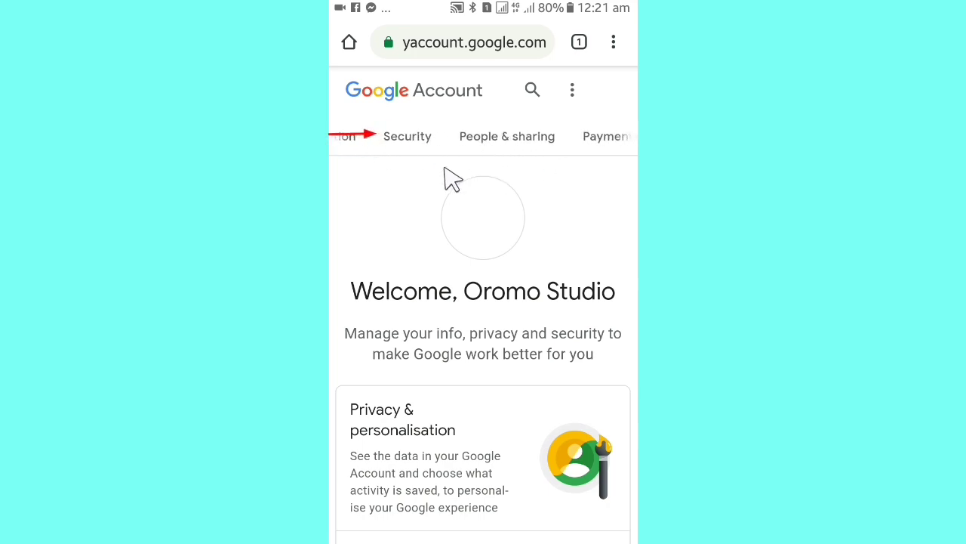
left_click(406, 136)
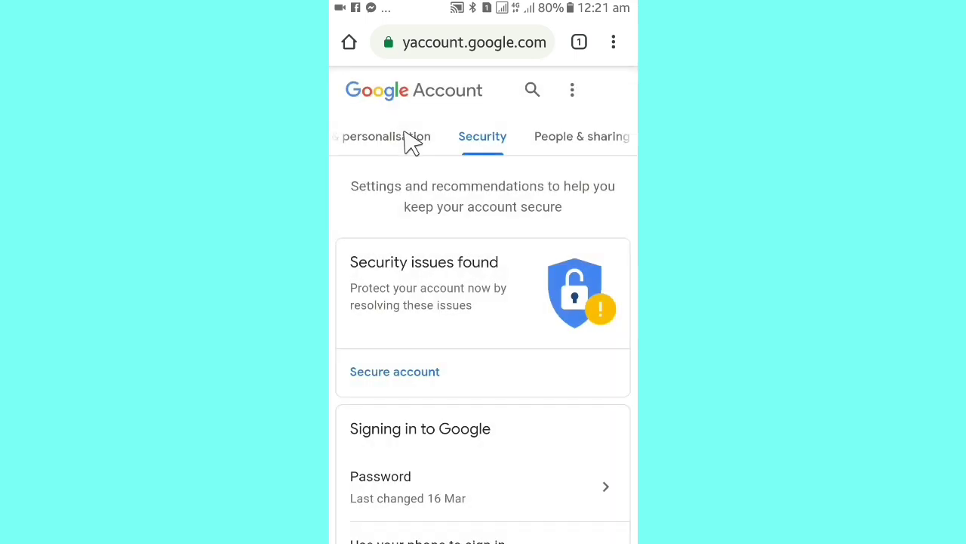
scroll(408, 142, "down", 5)
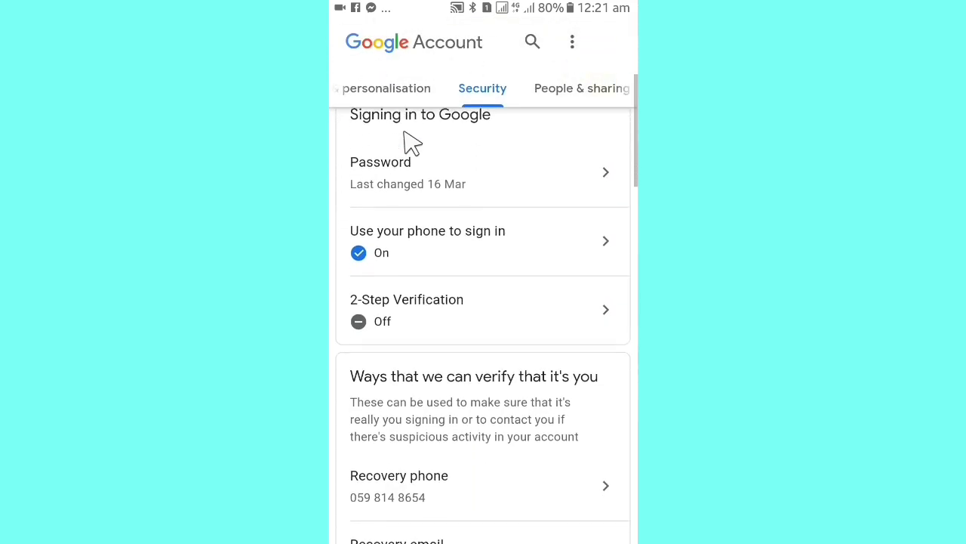
scroll(408, 141, "down", 5)
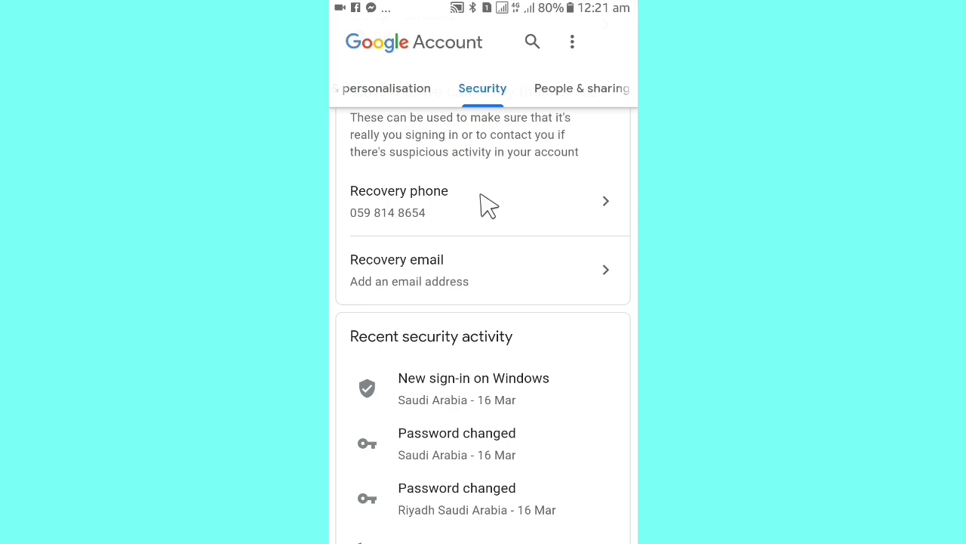
left_click(487, 204)
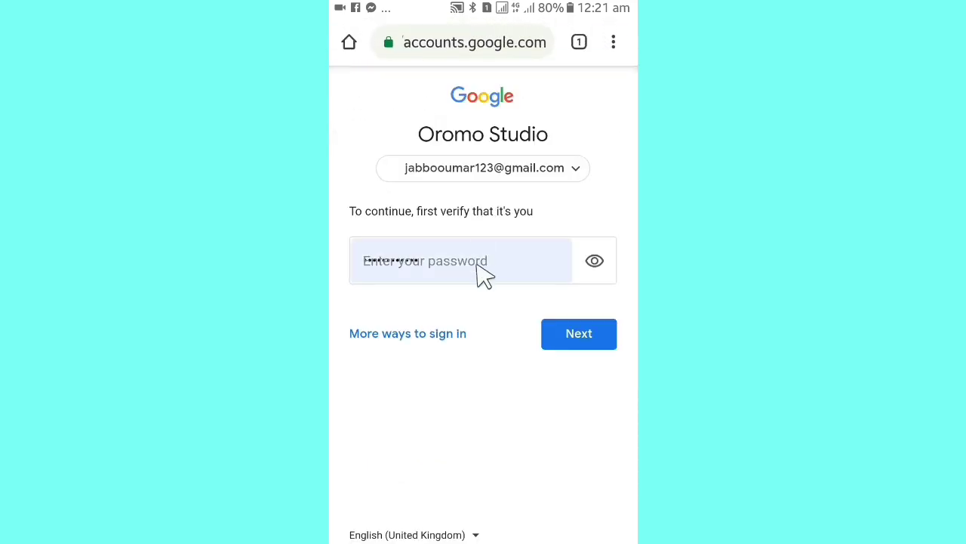
Clear the password field, re-enter the account password and submit it
left_click(518, 277)
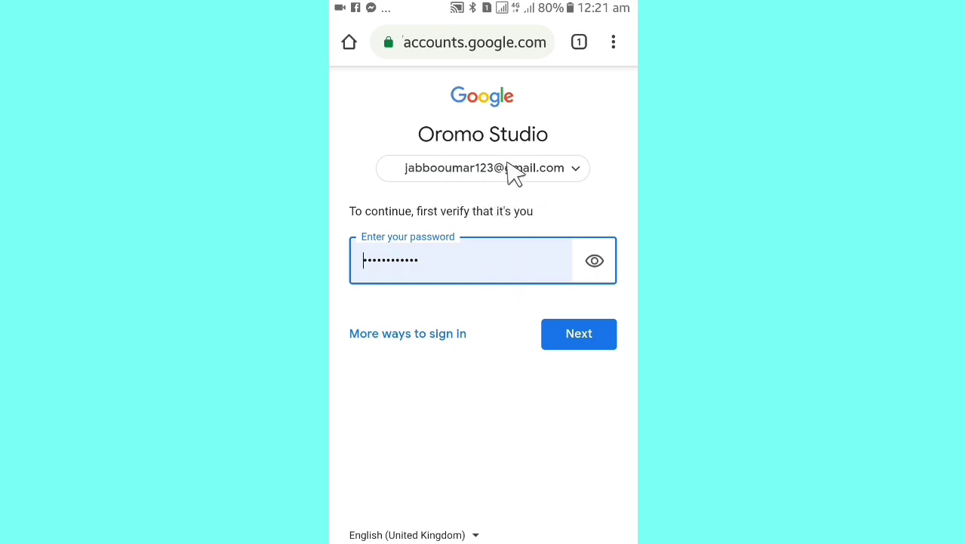
left_click(469, 269)
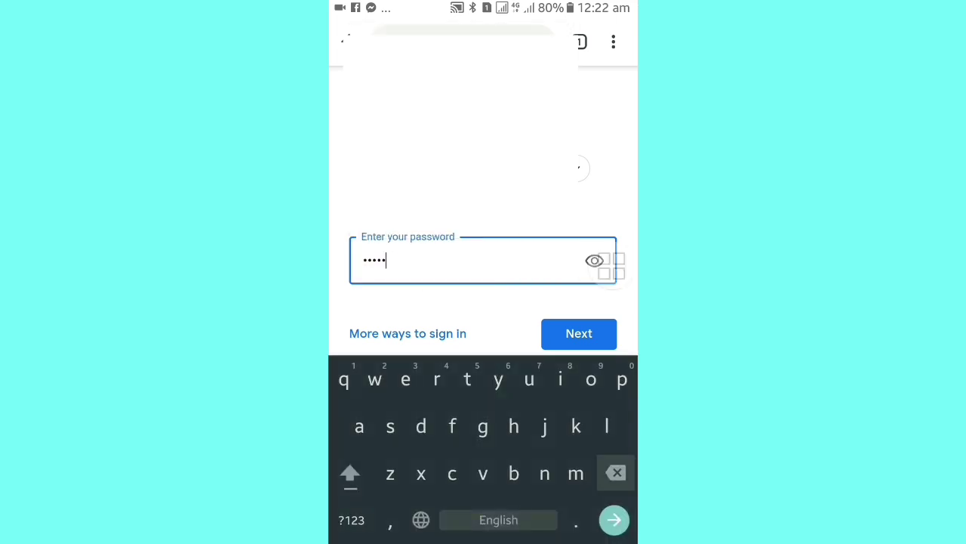
key("BackSpace")
key("BackSpace")
key("BackSpace")
key("BackSpace")
key("BackSpace")
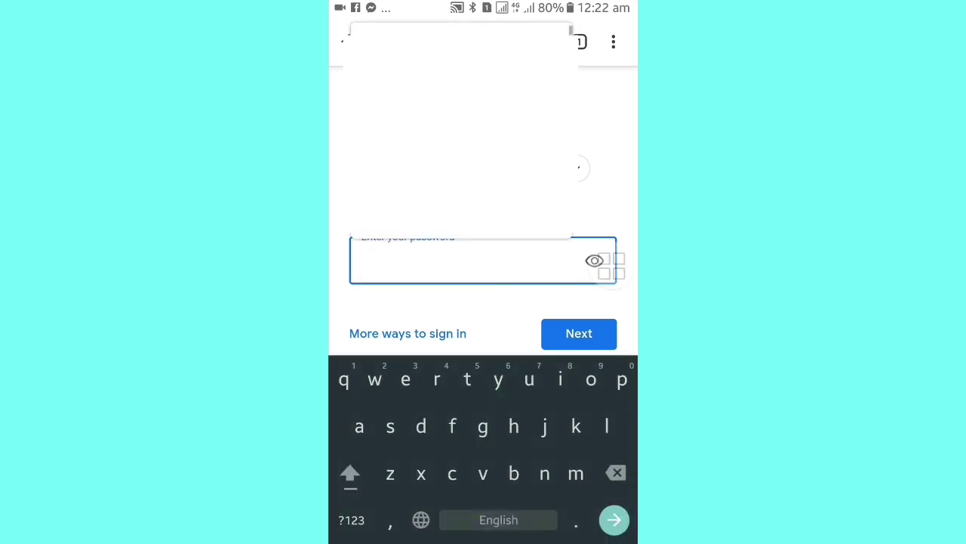
left_click(363, 264)
left_click(377, 226)
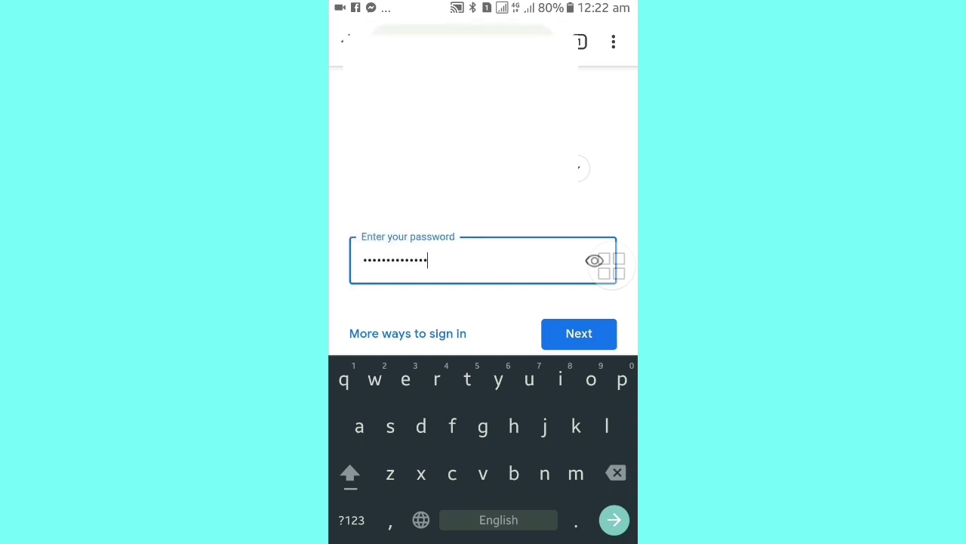
key("Escape")
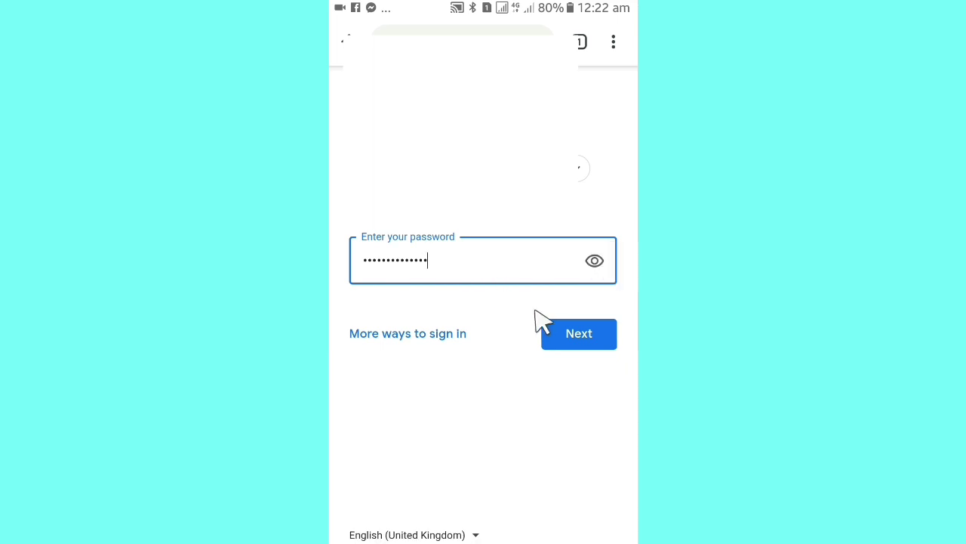
left_click(579, 333)
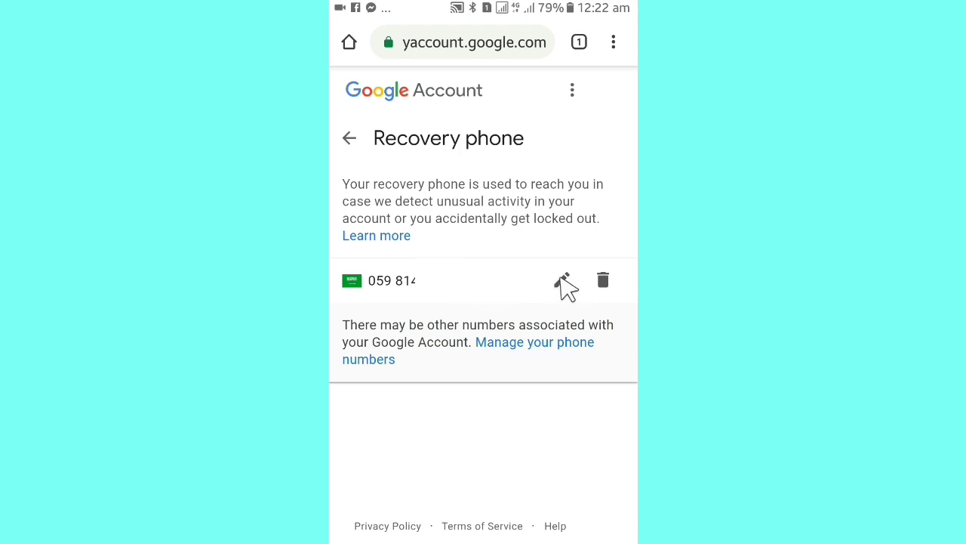
Edit the current recovery phone and choose to use another number
left_click(560, 279)
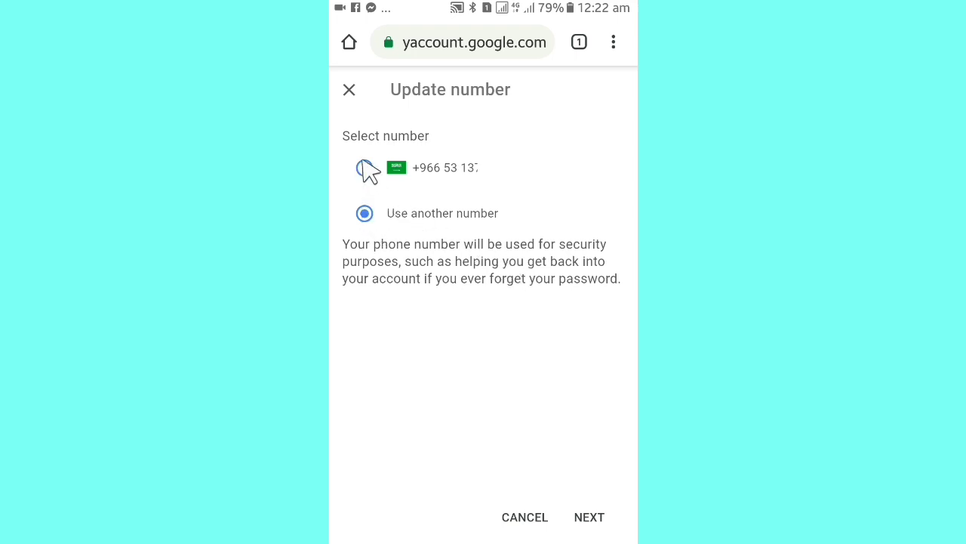
left_click(363, 213)
left_click(592, 513)
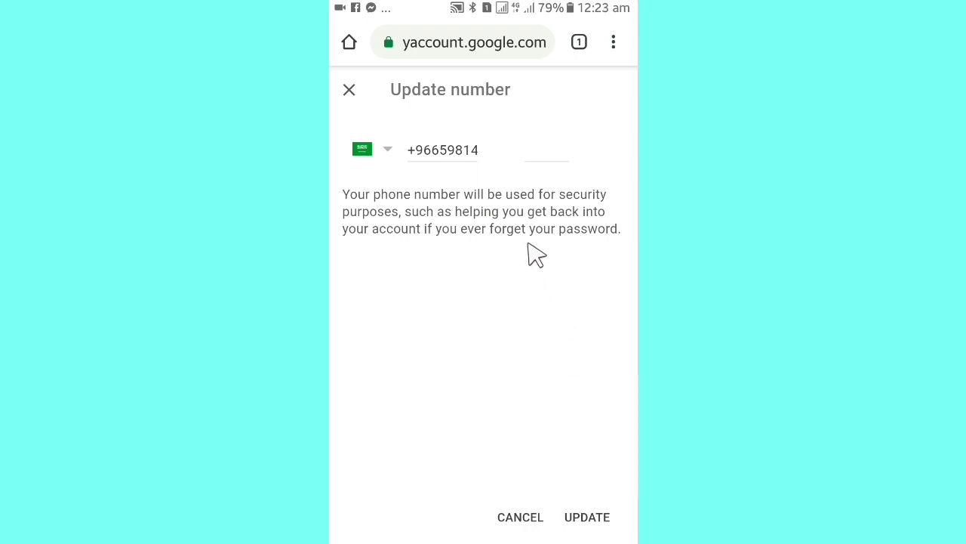
Replace the old digits with the new recovery phone number and continue
left_click(527, 157)
key("BackSpace")
key("BackSpace")
key("BackSpace")
key("BackSpace")
key("BackSpace")
key("BackSpace")
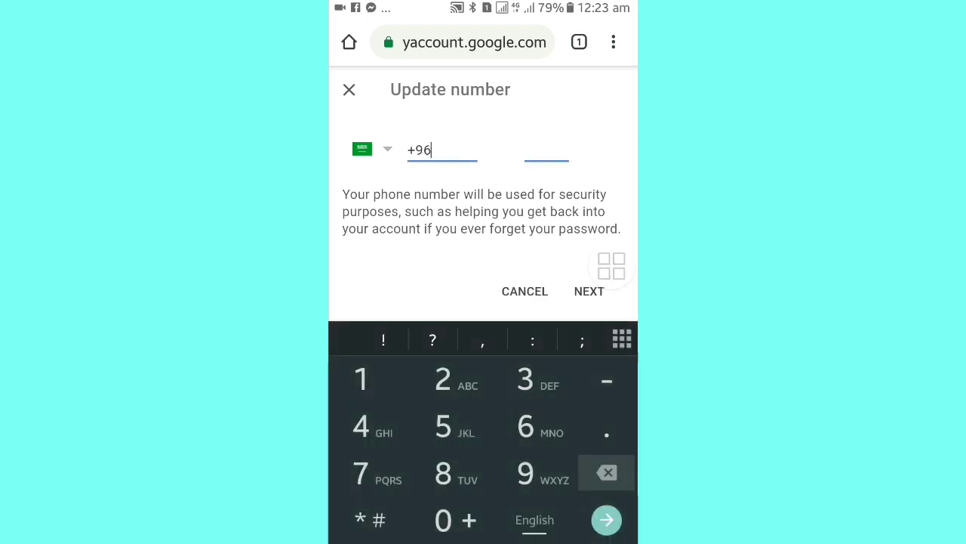
key("BackSpace")
key("BackSpace")
key("BackSpace")
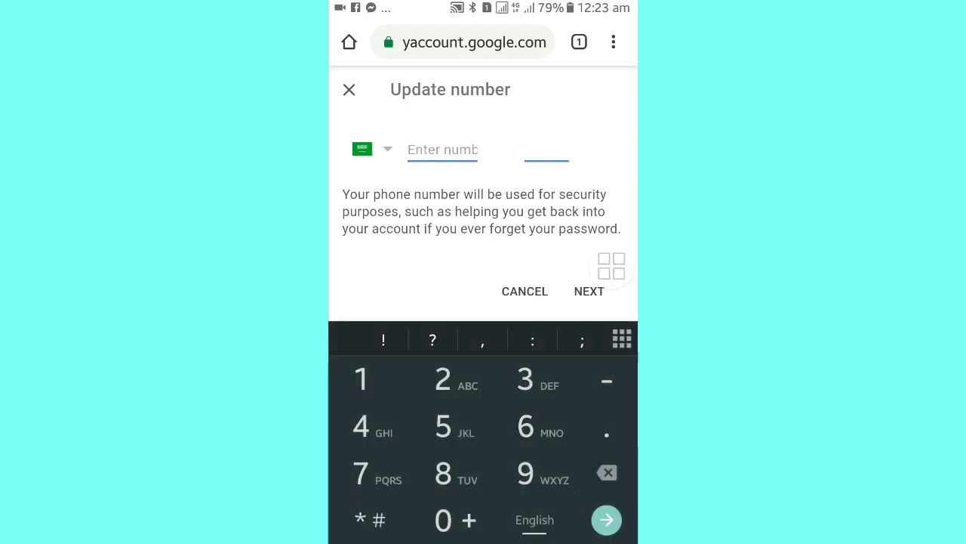
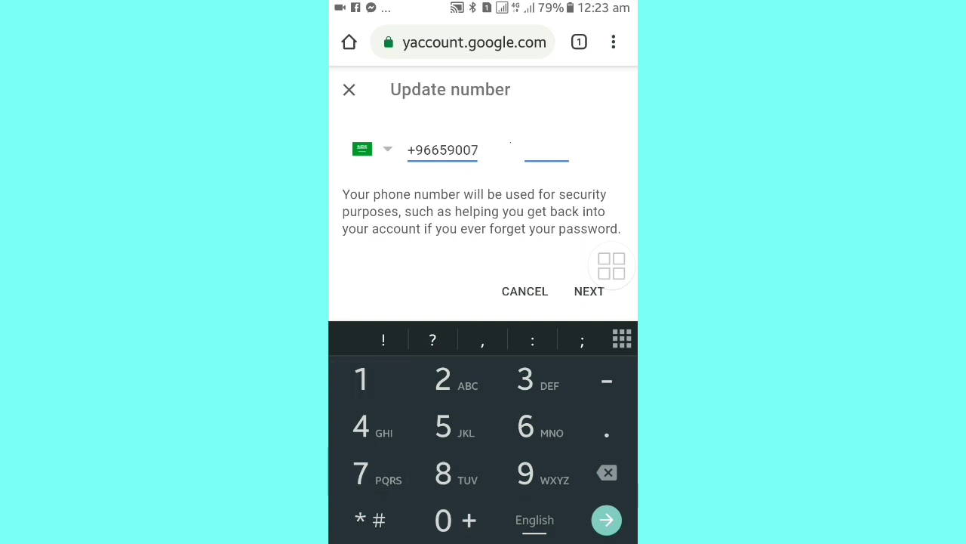
key("Escape")
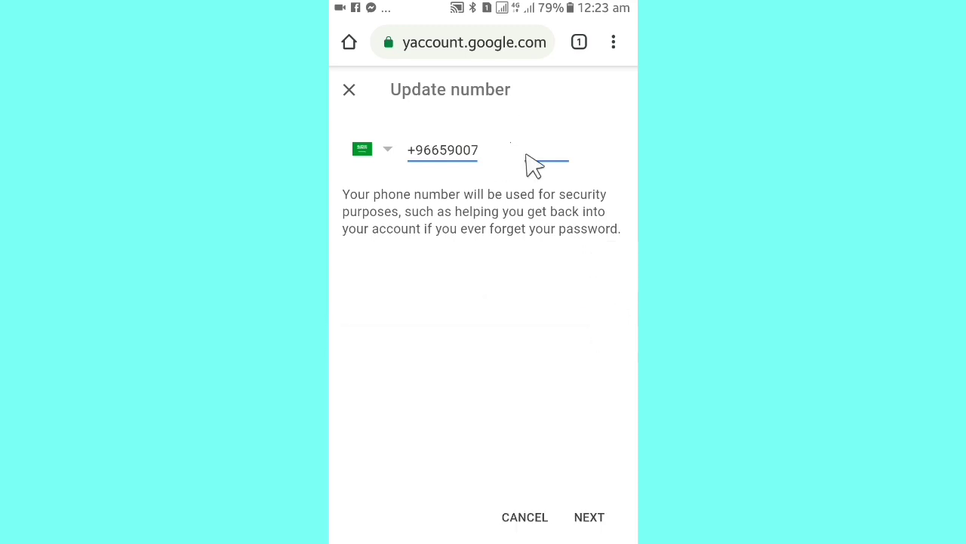
left_click(596, 513)
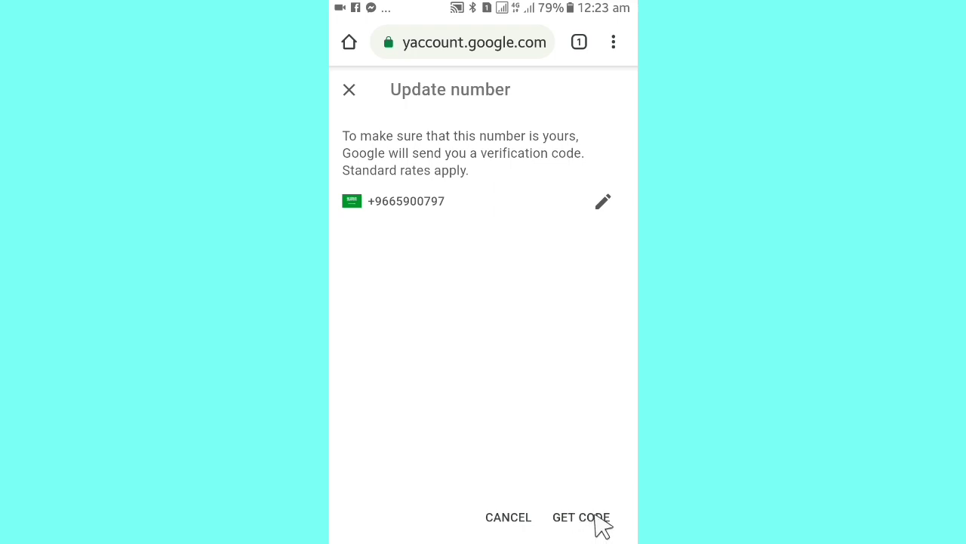
Request the SMS code, enter the received verification code and verify the new number
left_click(589, 506)
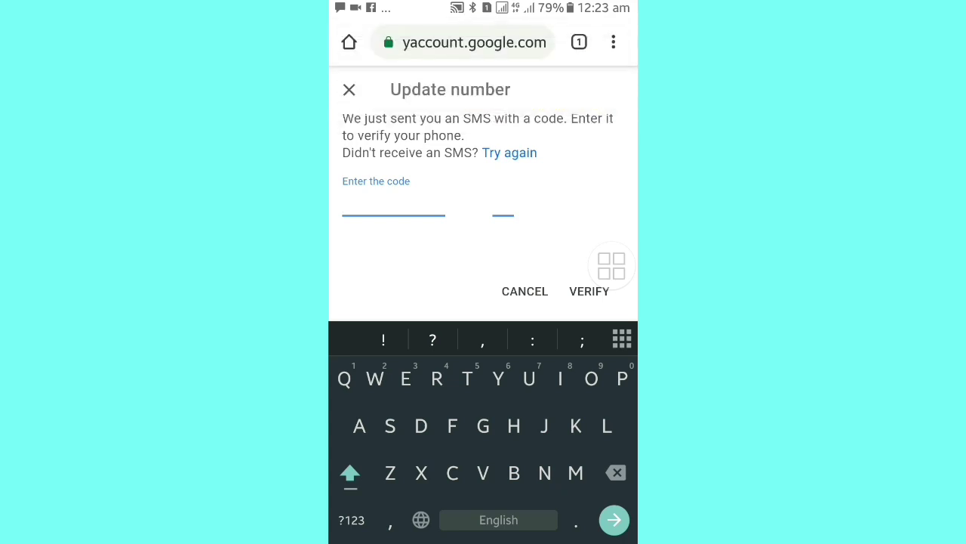
left_click(351, 519)
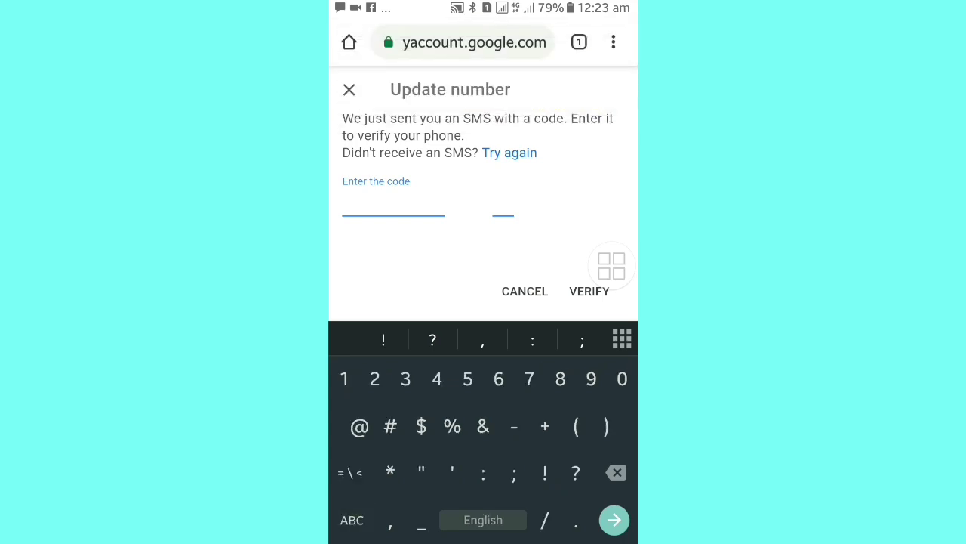
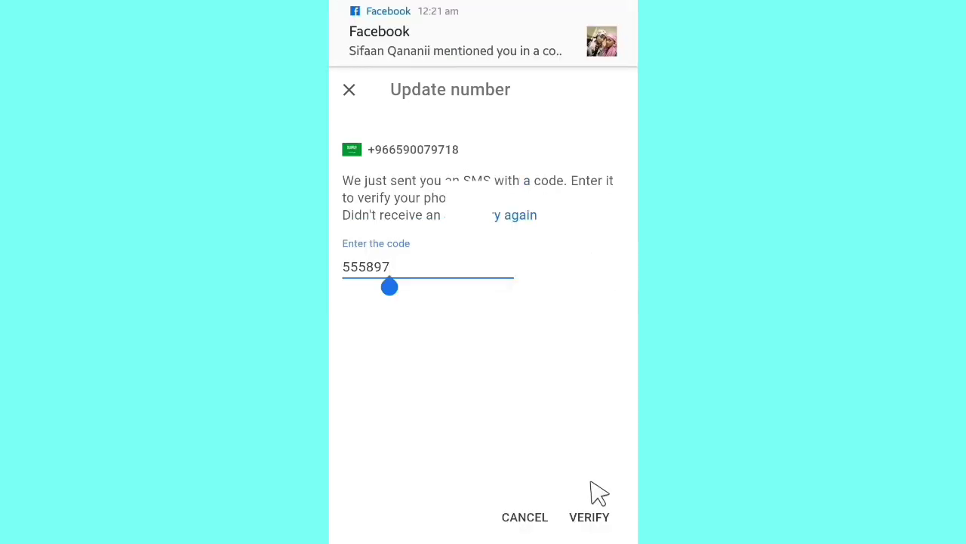
left_click(589, 517)
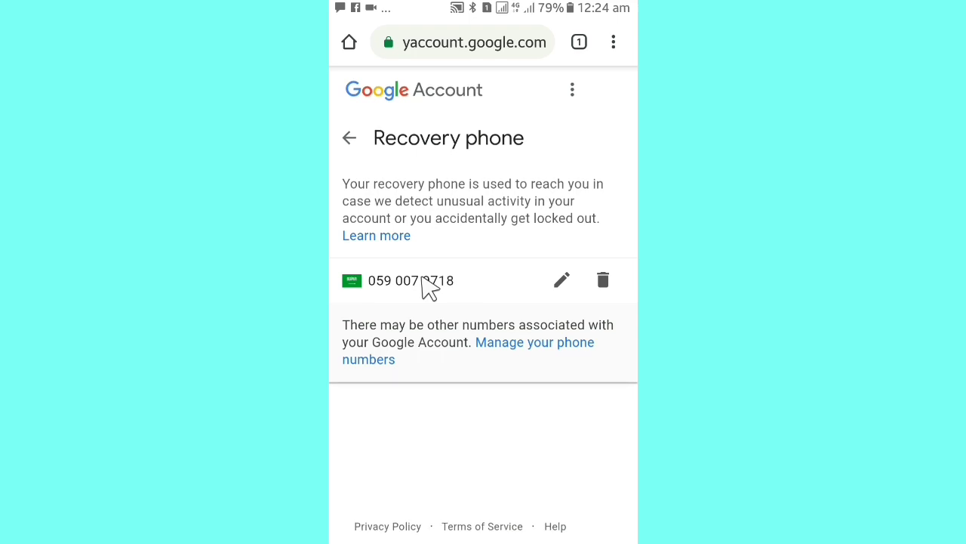
Leave Chrome's Recovery phone page for the phone's home screen
key("Home")
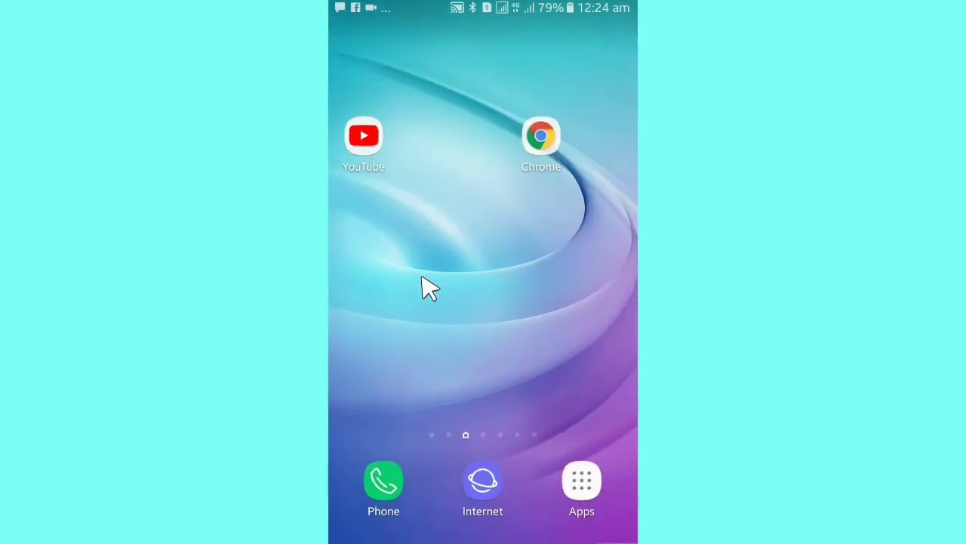